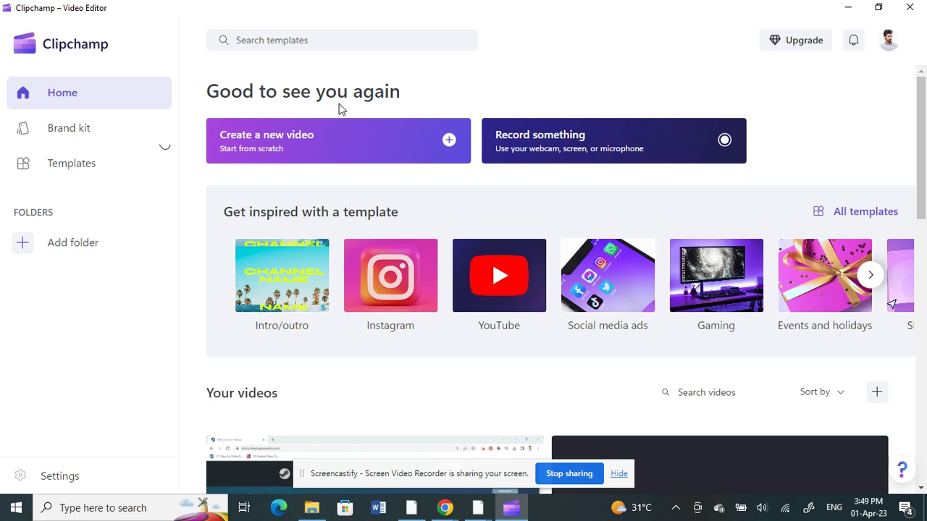
Start a new video project, import 'How to create signature in gmail.mp4' and put it on the timeline.
{"action": "left_click", "coordinate": [284, 143]}
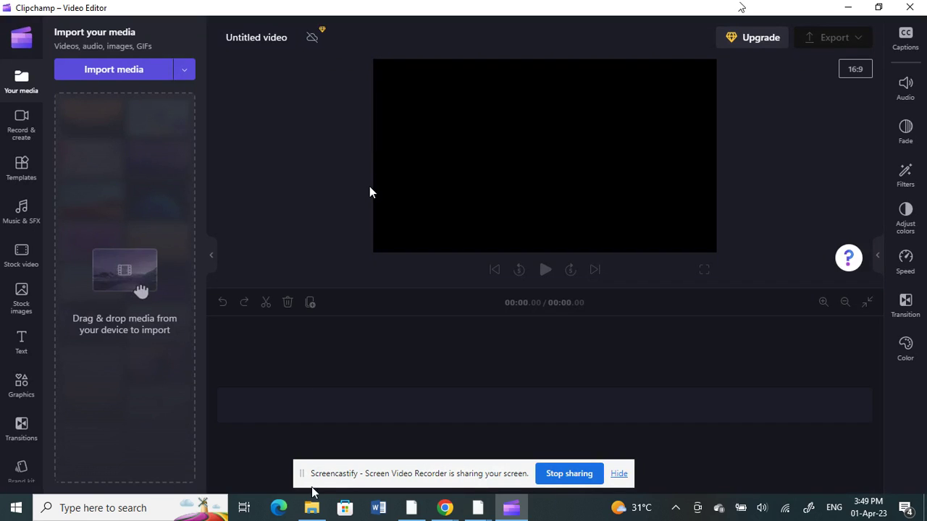
{"action": "left_click", "coordinate": [312, 507]}
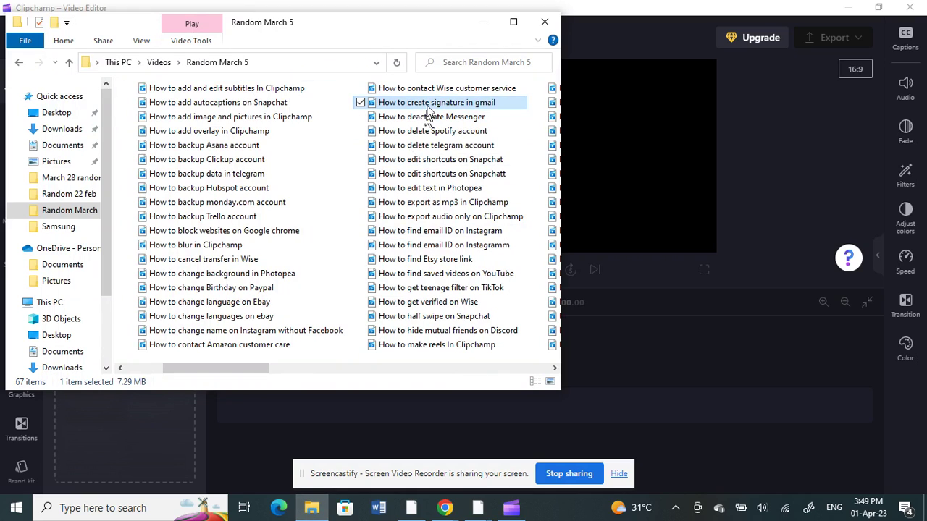
{"action": "left_click_drag", "start_coordinate": [428, 108], "coordinate": [620, 170]}
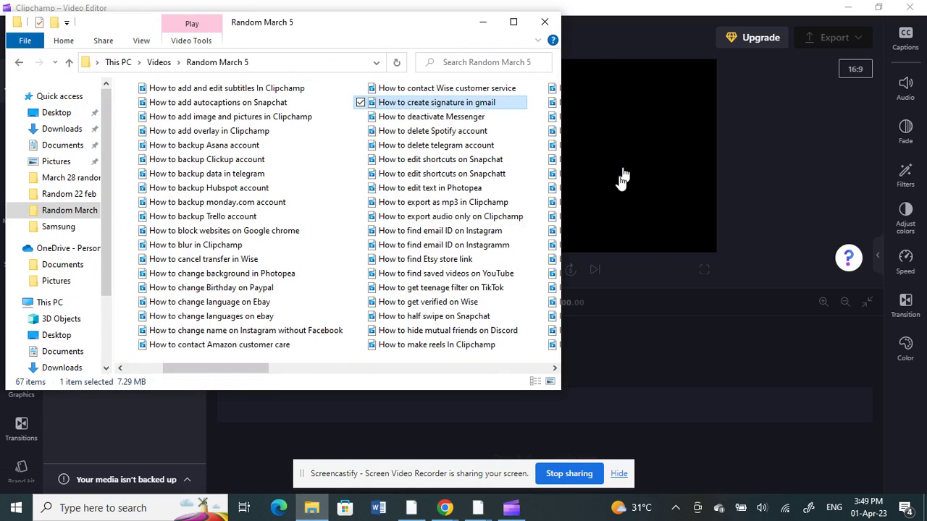
{"action": "left_click", "coordinate": [620, 178]}
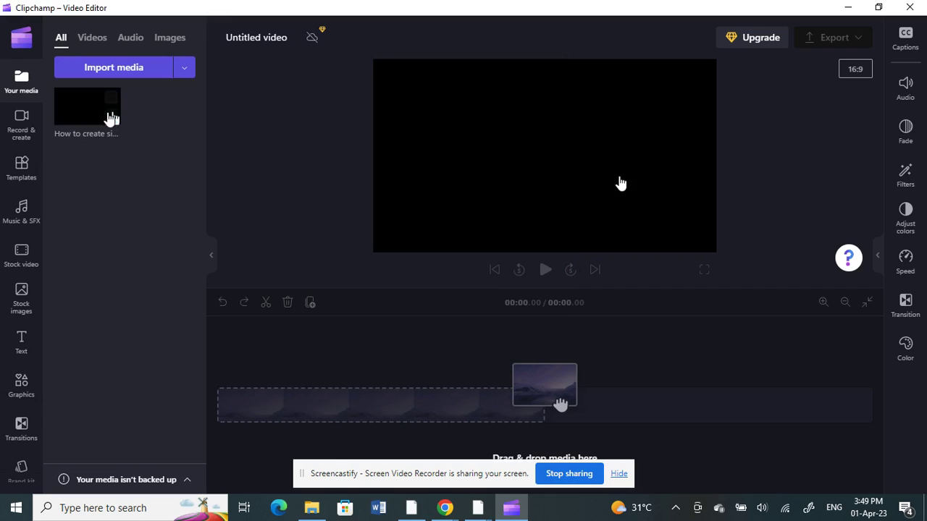
{"action": "left_click_drag", "start_coordinate": [113, 118], "coordinate": [302, 401]}
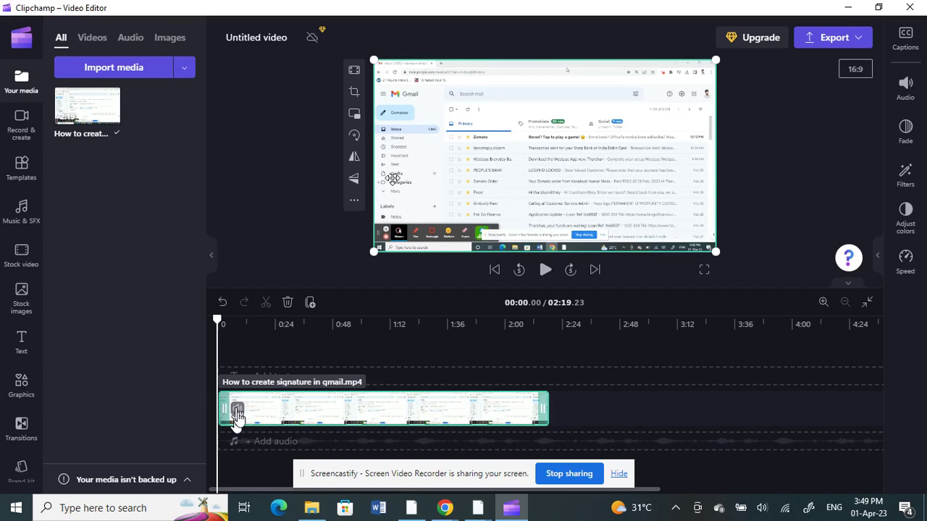
Scrub the playhead to the Gmail Settings part, ending at 00:31.47.
{"action": "left_click", "coordinate": [236, 416]}
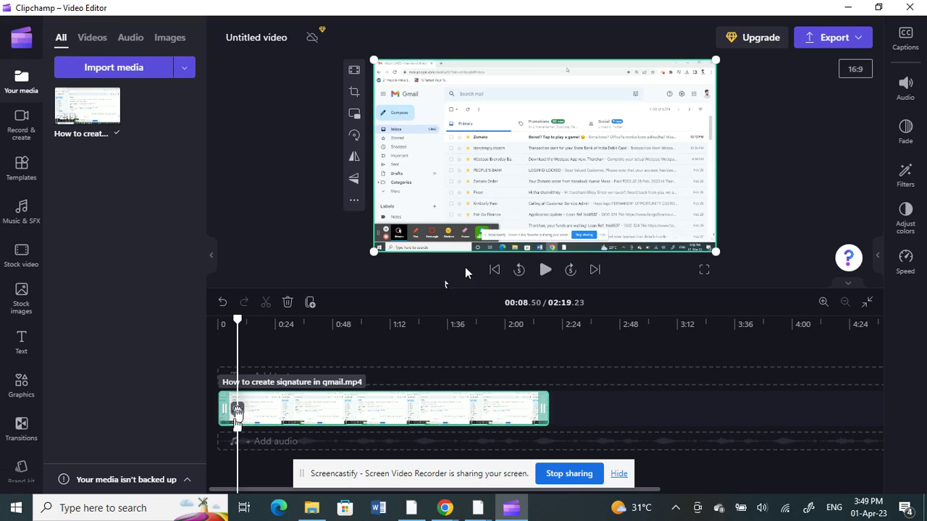
{"action": "left_click", "coordinate": [240, 323]}
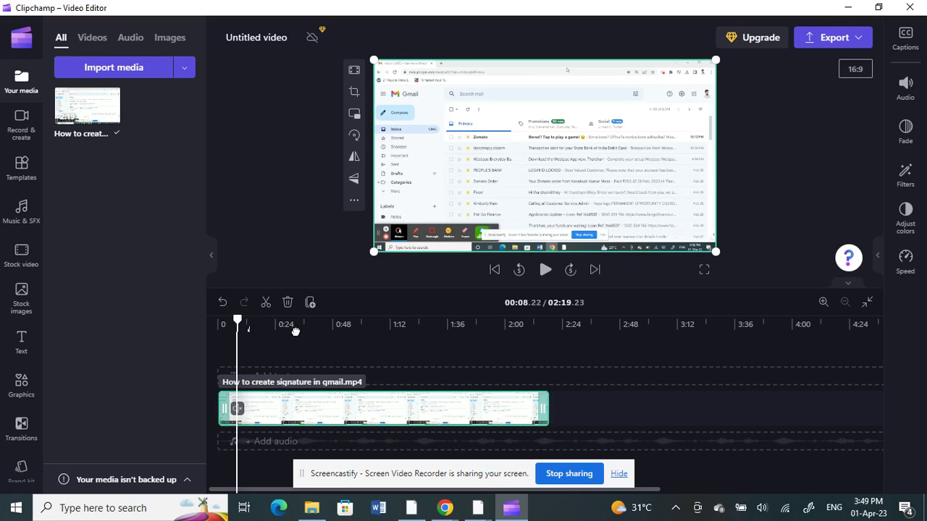
{"action": "left_click", "coordinate": [298, 355]}
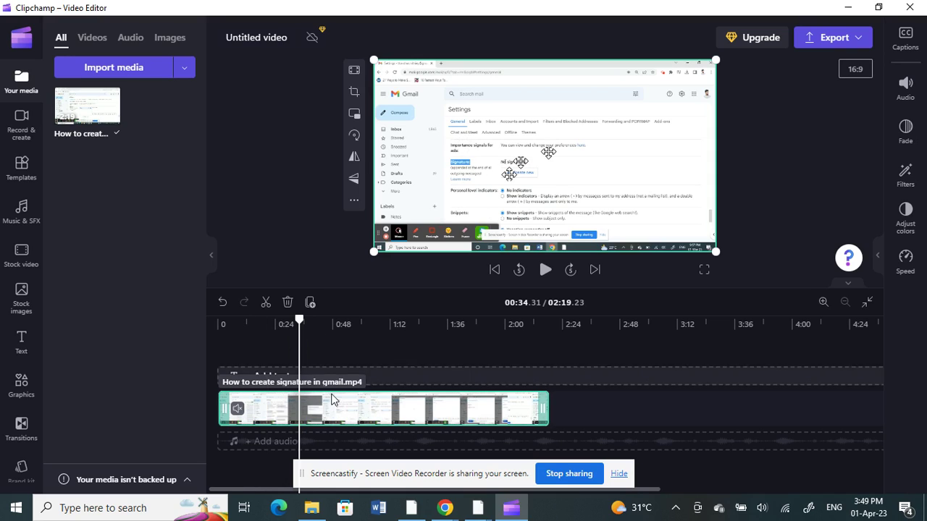
{"action": "left_click", "coordinate": [292, 340]}
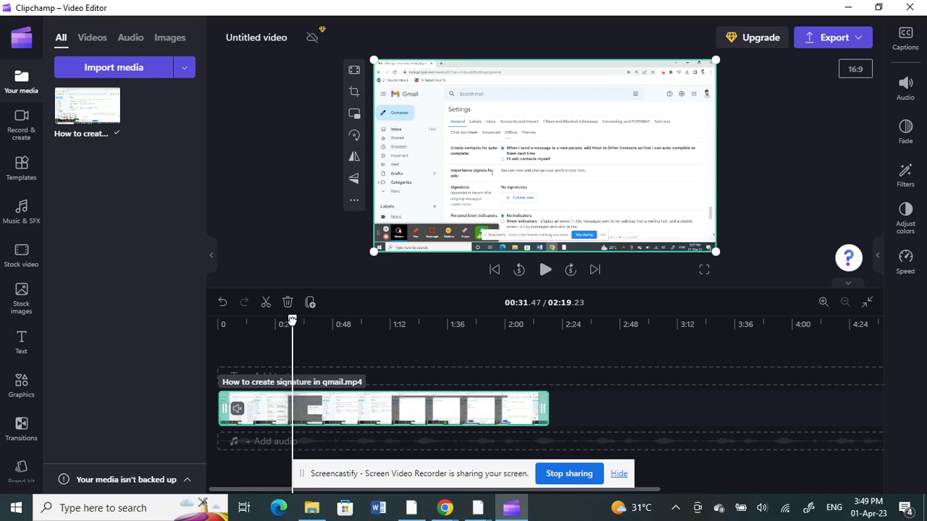
In Presentation1, draw a rectangle above the slide title and make it solid black.
{"action": "mouse_move", "coordinate": [484, 513]}
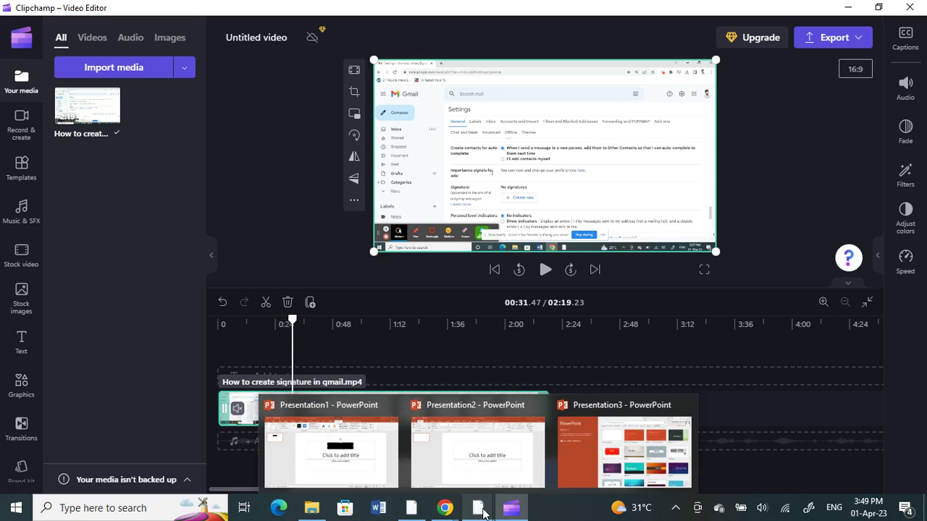
{"action": "left_click", "coordinate": [379, 466]}
{"action": "left_click", "coordinate": [231, 79]}
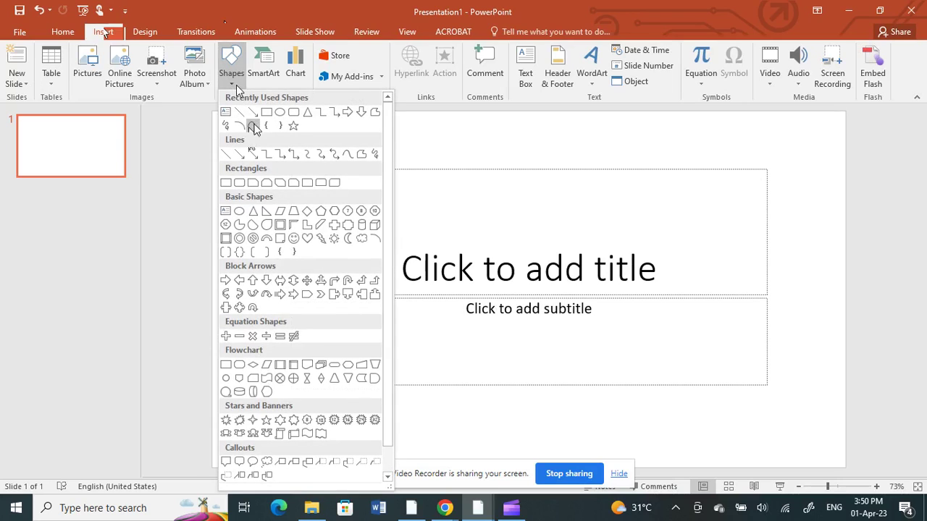
{"action": "left_click", "coordinate": [277, 122]}
{"action": "mouse_move", "coordinate": [391, 195]}
{"action": "left_mouse_down"}
{"action": "mouse_move", "coordinate": [602, 231]}
{"action": "mouse_move", "coordinate": [506, 237]}
{"action": "left_mouse_up"}
{"action": "left_click", "coordinate": [238, 64]}
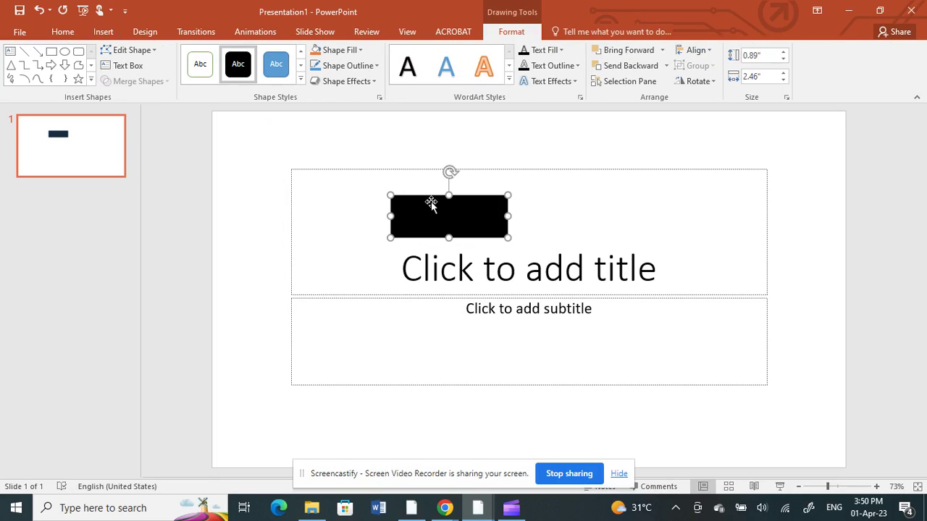
Try Save as Picture on the rectangle, cancel it, and go back to Clipchamp.
{"action": "right_click", "coordinate": [437, 215]}
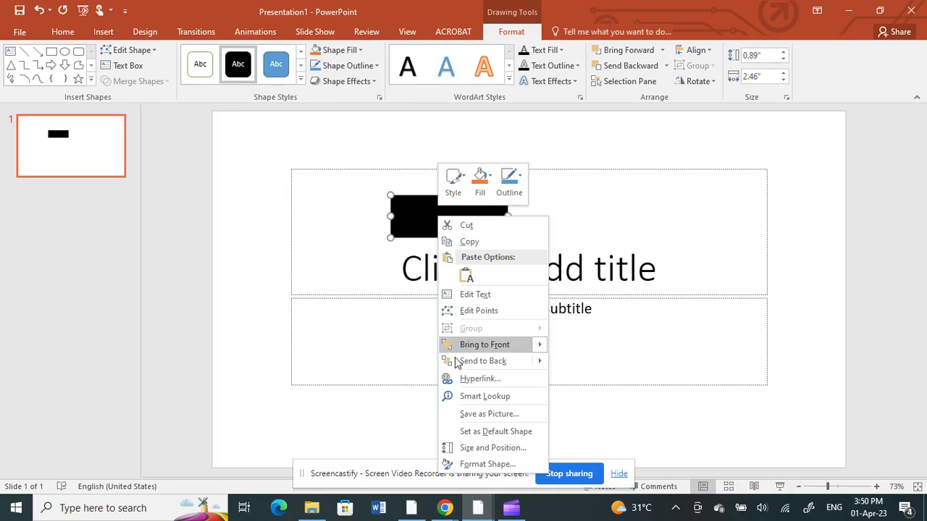
{"action": "left_click", "coordinate": [488, 414]}
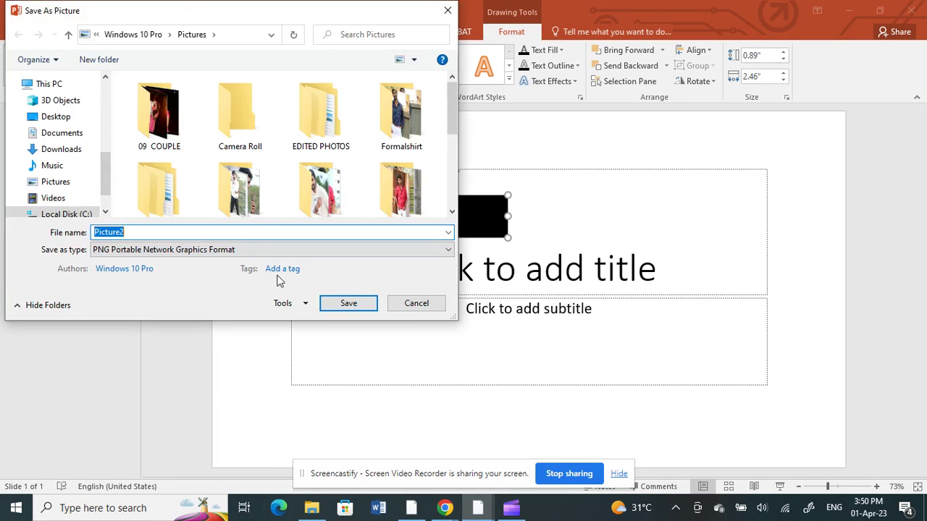
{"action": "left_click", "coordinate": [418, 305]}
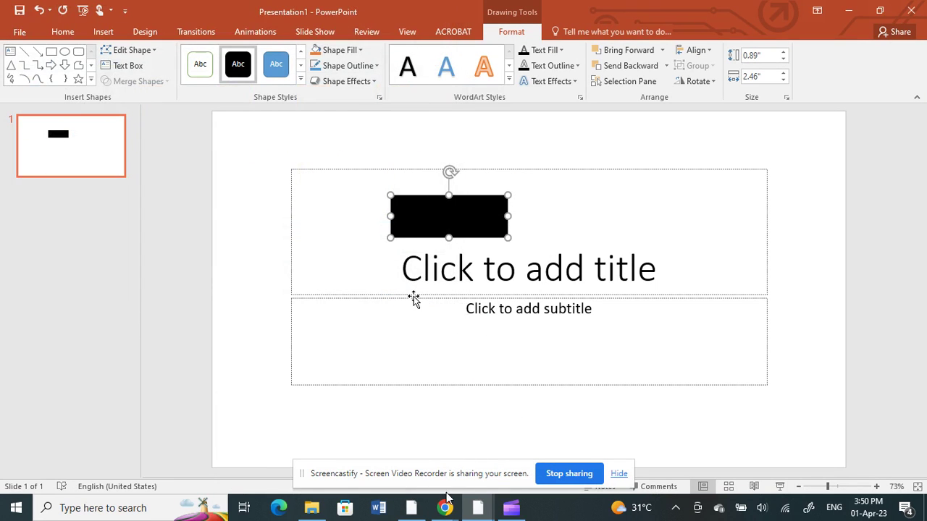
{"action": "left_click", "coordinate": [511, 509]}
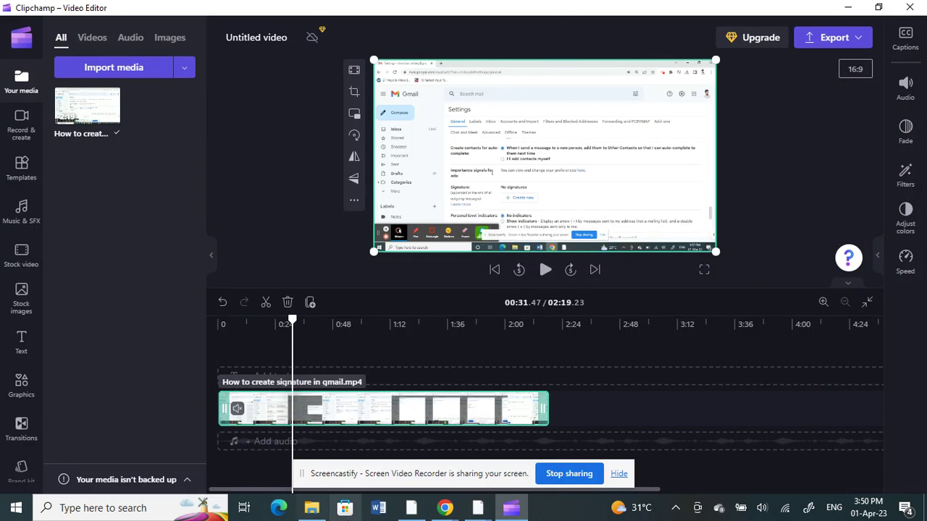
Import Picture1 from the Pictures folder into the Clipchamp project media.
{"action": "left_click", "coordinate": [311, 507]}
{"action": "left_click", "coordinate": [72, 145]}
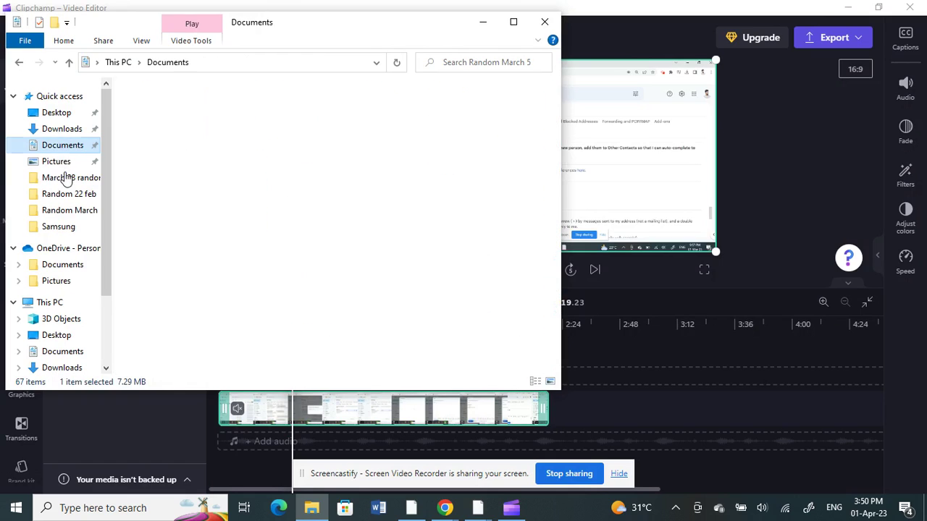
{"action": "left_click", "coordinate": [62, 161]}
{"action": "scroll", "coordinate": [174, 188], "scroll_direction": "down", "scroll_amount": 3}
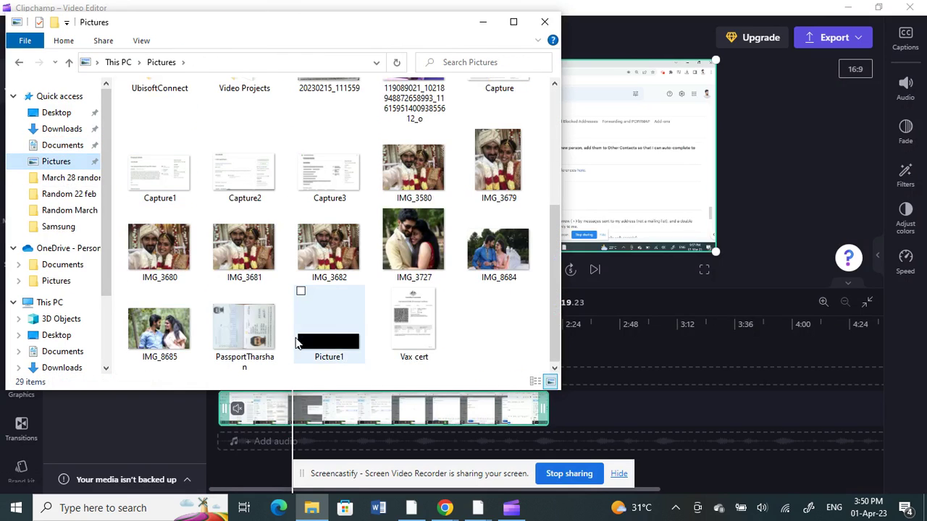
{"action": "left_click_drag", "start_coordinate": [341, 351], "coordinate": [757, 226]}
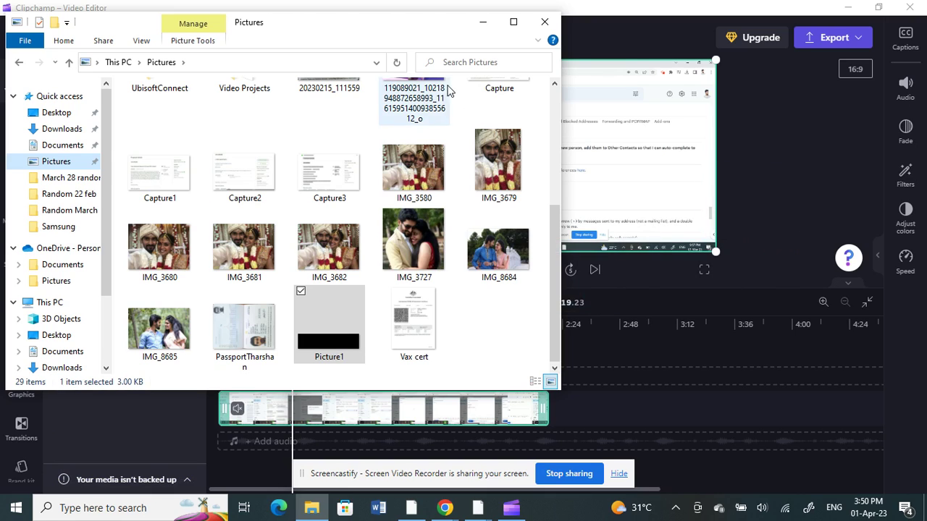
{"action": "left_click", "coordinate": [751, 148]}
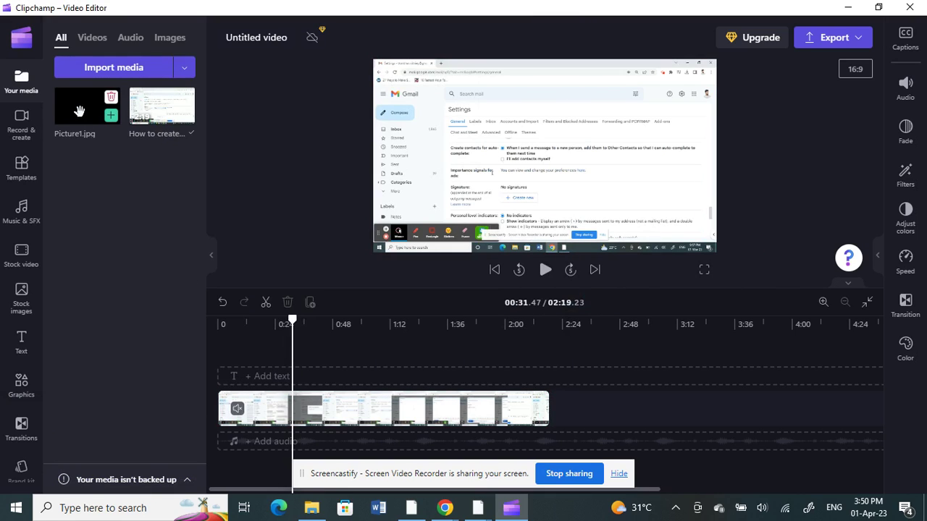
Put Picture1 on a track above the video at about 0:32 and shrink it over the Signature area.
{"action": "left_click_drag", "start_coordinate": [80, 111], "coordinate": [319, 378]}
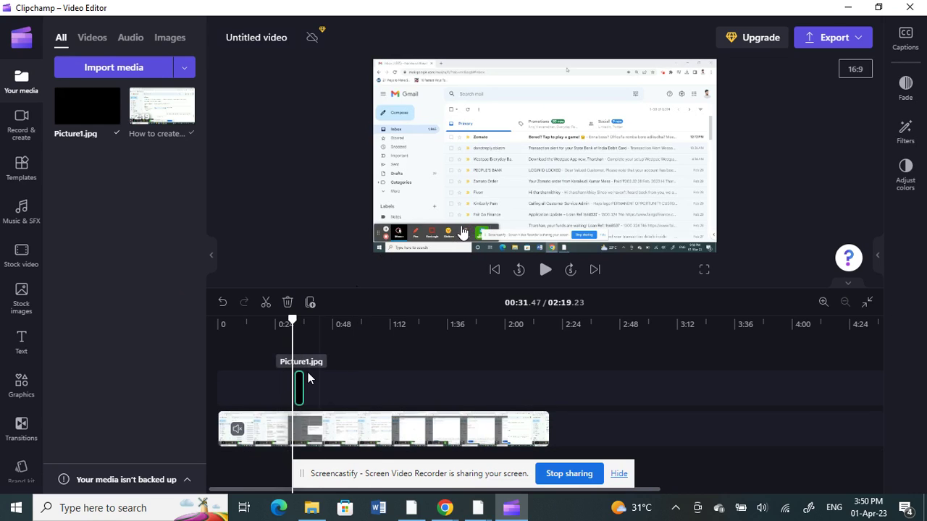
{"action": "left_click", "coordinate": [545, 270]}
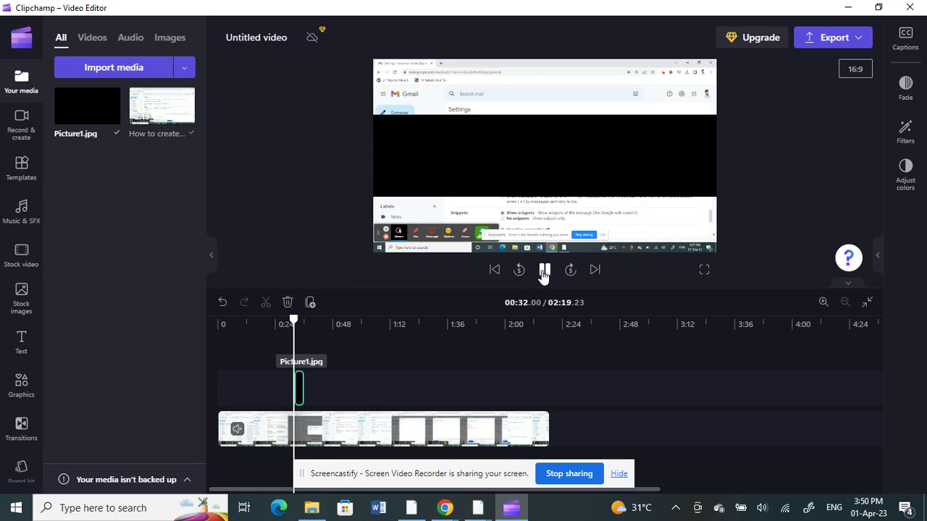
{"action": "left_click", "coordinate": [544, 271]}
{"action": "left_click", "coordinate": [571, 155]}
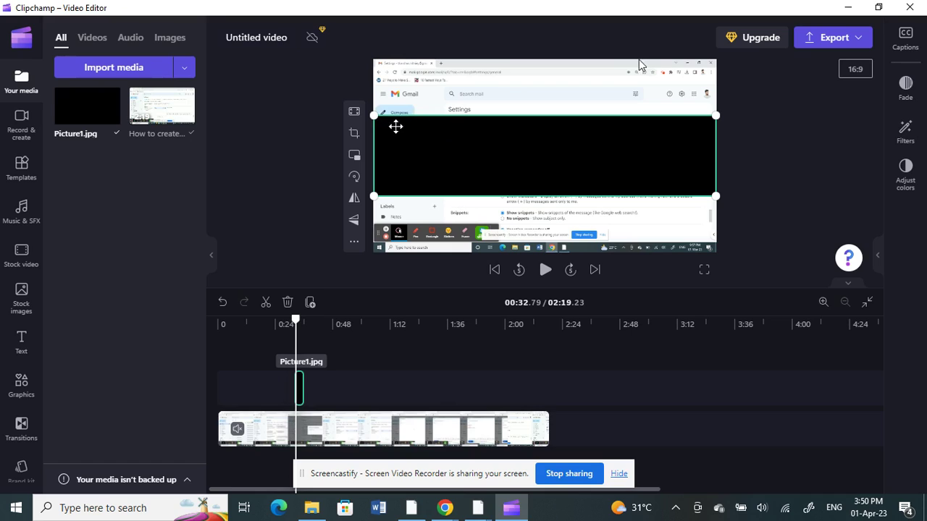
{"action": "mouse_move", "coordinate": [375, 114]}
{"action": "left_mouse_down"}
{"action": "mouse_move", "coordinate": [532, 156]}
{"action": "mouse_move", "coordinate": [585, 154]}
{"action": "mouse_move", "coordinate": [671, 189]}
{"action": "mouse_move", "coordinate": [486, 164]}
{"action": "mouse_move", "coordinate": [496, 180]}
{"action": "mouse_move", "coordinate": [478, 165]}
{"action": "mouse_move", "coordinate": [570, 203]}
{"action": "mouse_move", "coordinate": [561, 181]}
{"action": "left_mouse_up"}
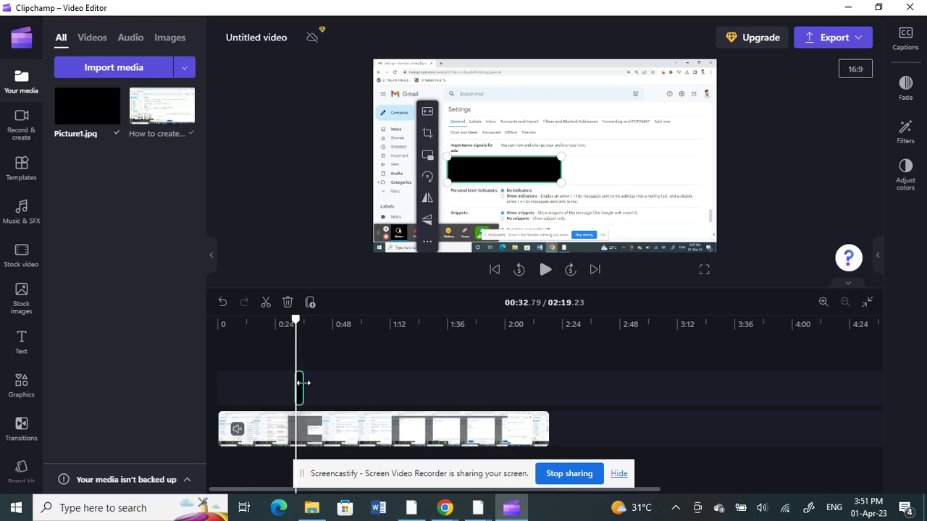
Extend the Picture1 clip's right edge, then replay from 0:28.07 to check the overlay.
{"action": "mouse_move", "coordinate": [300, 388]}
{"action": "left_mouse_down"}
{"action": "mouse_move", "coordinate": [344, 388]}
{"action": "mouse_move", "coordinate": [333, 388]}
{"action": "left_mouse_up"}
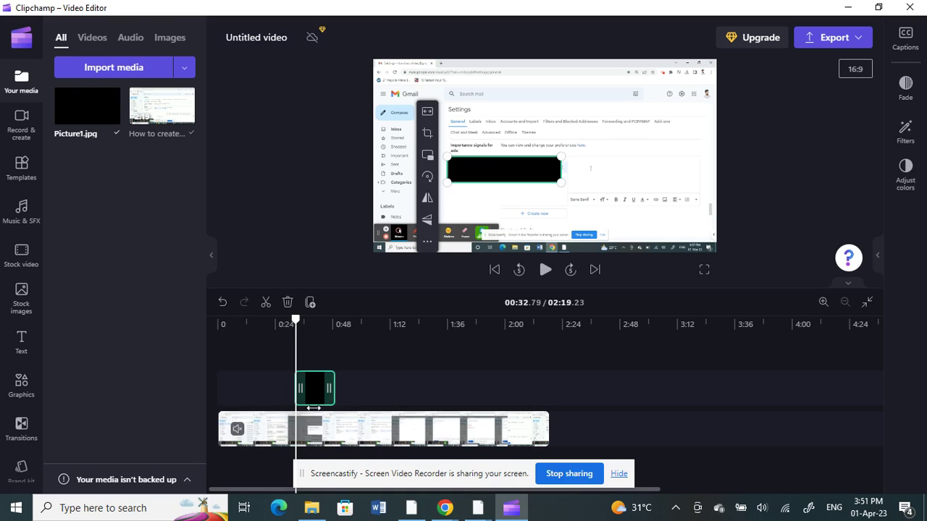
{"action": "left_click", "coordinate": [285, 378]}
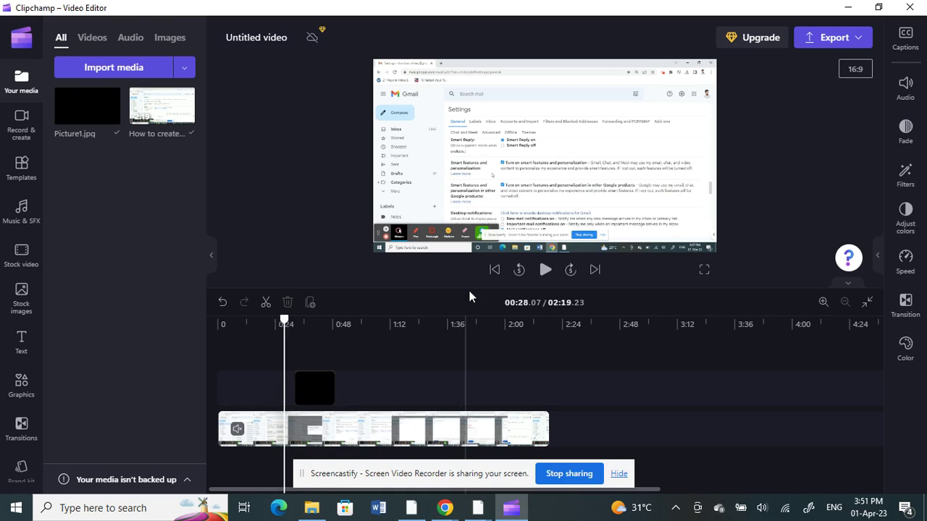
{"action": "left_click", "coordinate": [545, 269]}
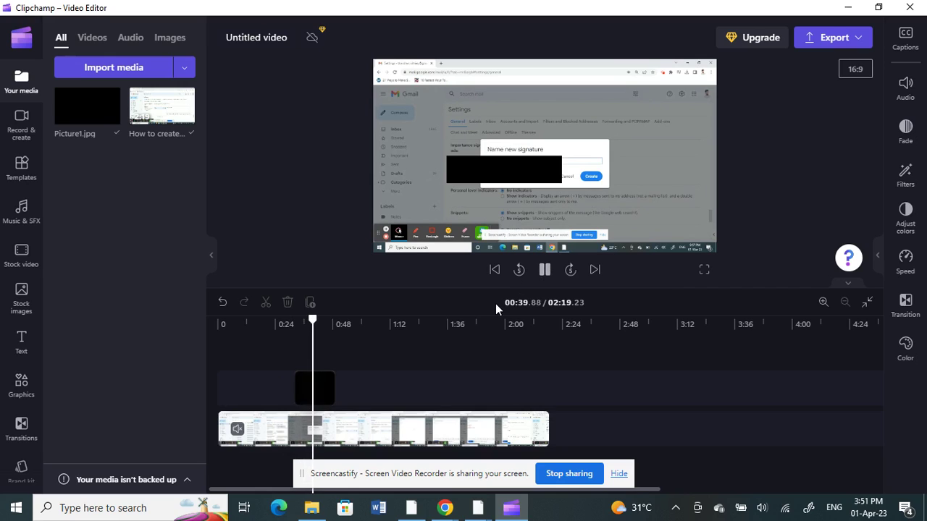
{"action": "left_click", "coordinate": [328, 397]}
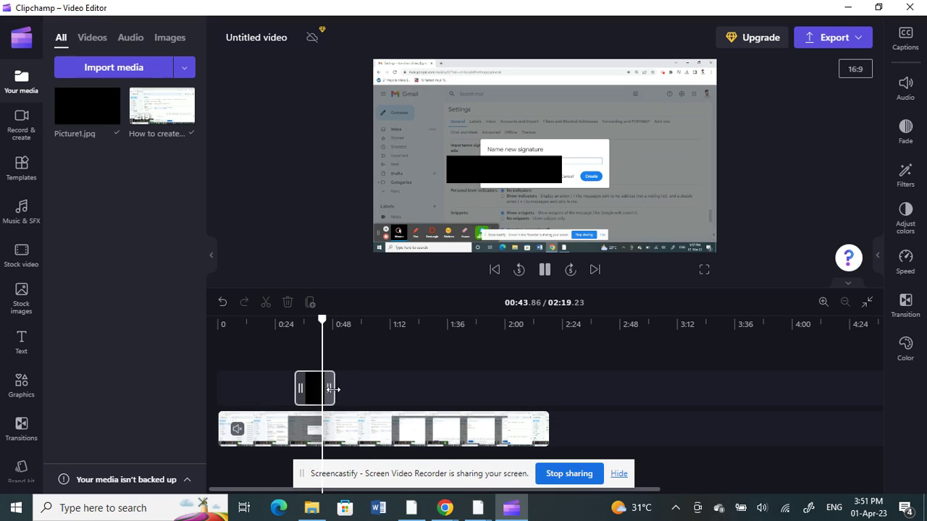
{"action": "left_click", "coordinate": [338, 397]}
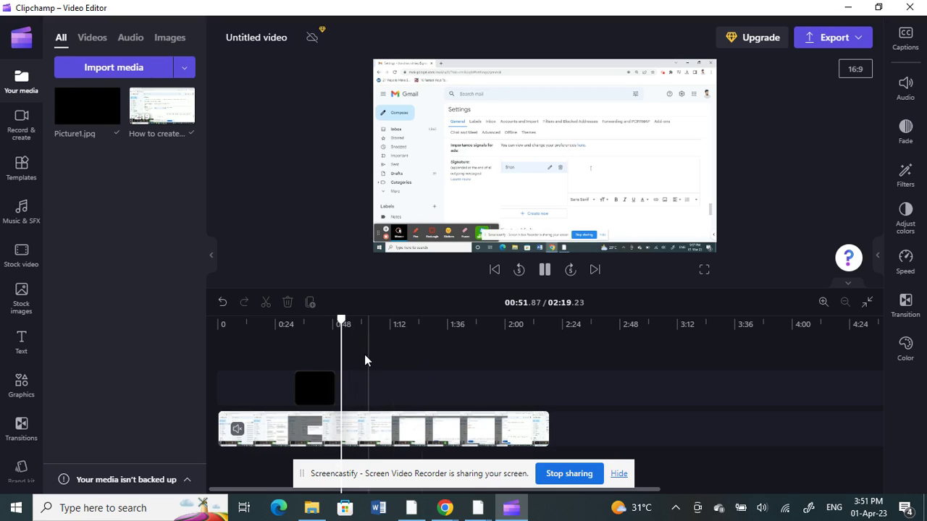
{"action": "left_click", "coordinate": [545, 269]}
{"action": "left_click", "coordinate": [316, 394]}
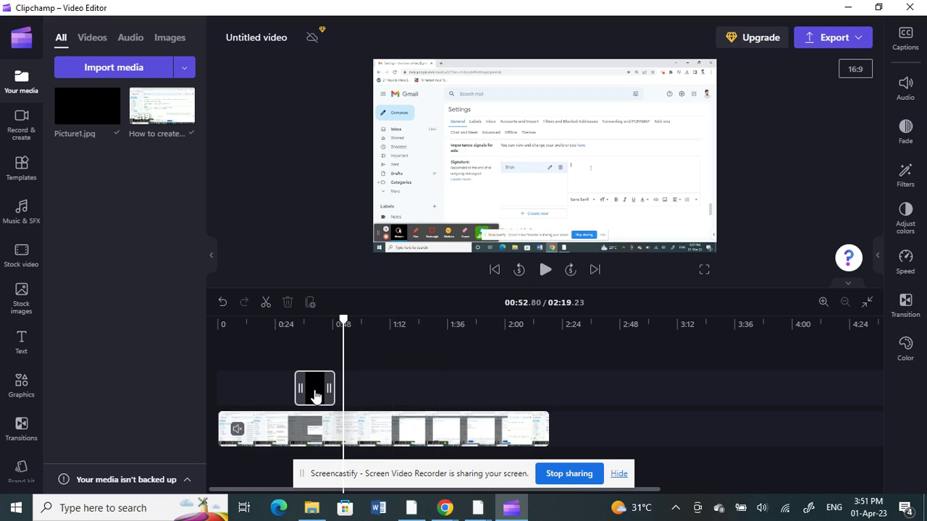
{"action": "mouse_move", "coordinate": [312, 396]}
{"action": "left_mouse_down"}
{"action": "mouse_move", "coordinate": [378, 388]}
{"action": "mouse_move", "coordinate": [315, 393]}
{"action": "left_mouse_up"}
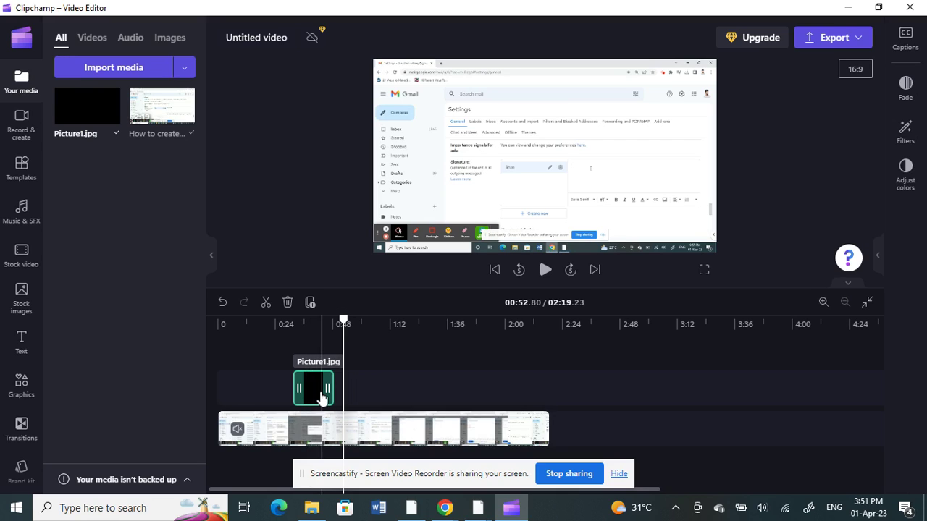
{"action": "left_click_drag", "start_coordinate": [332, 323], "coordinate": [310, 323]}
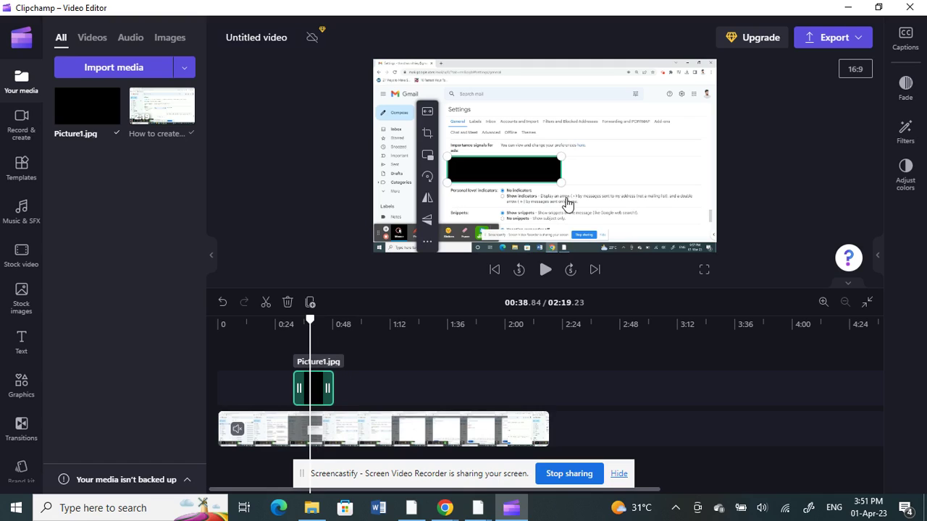